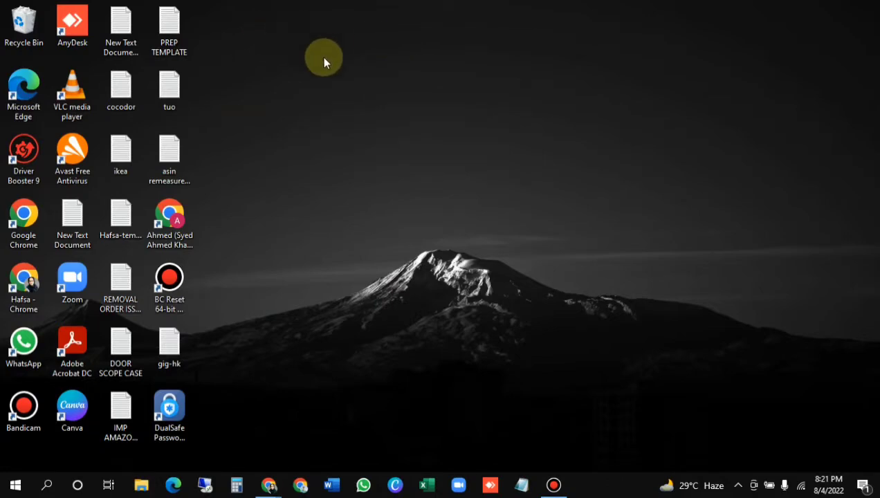
Step: Open the PECO Dealer's Application PDF from the Example files folder in Downloads and zoom it to 125%
key("super+e")
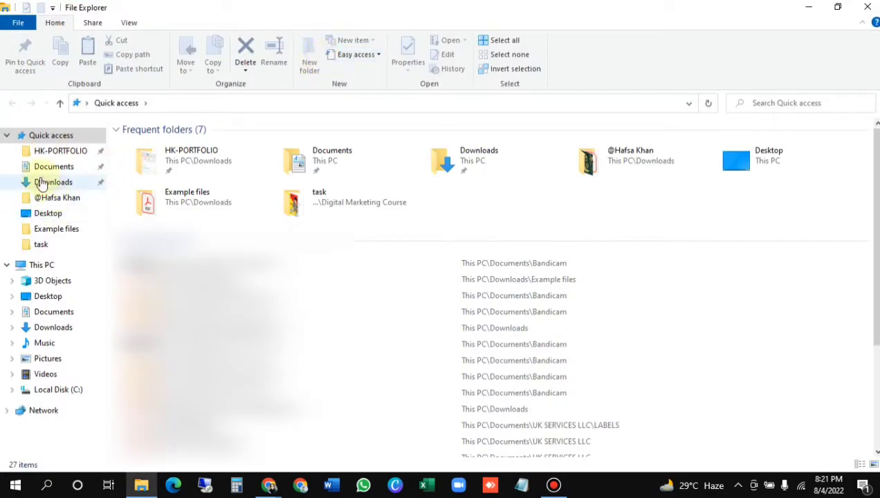
left_click(38, 328)
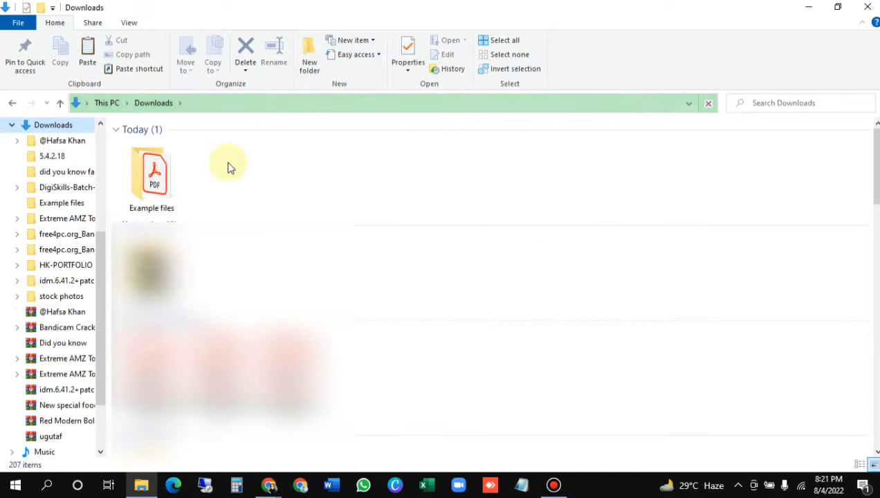
double_click(153, 186)
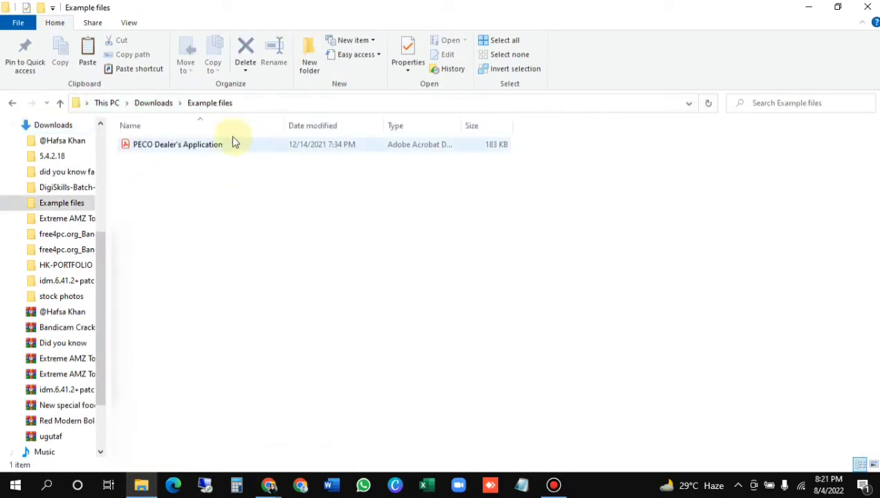
double_click(232, 142)
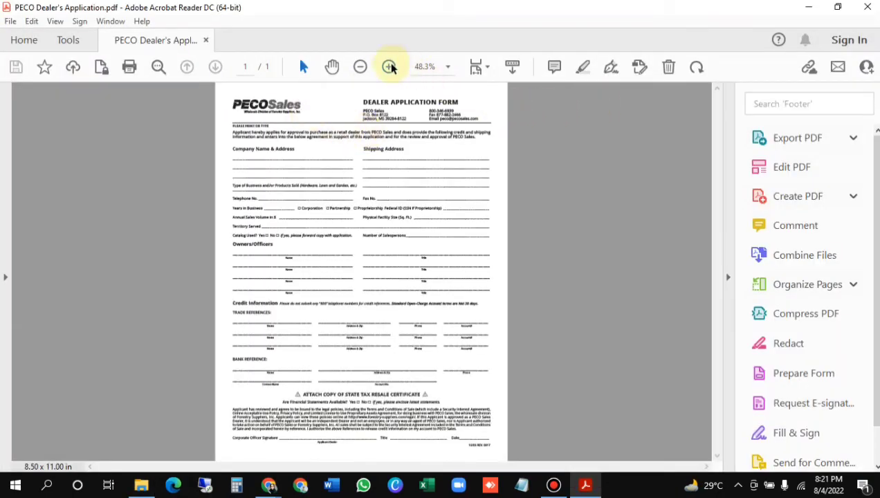
left_click(391, 66)
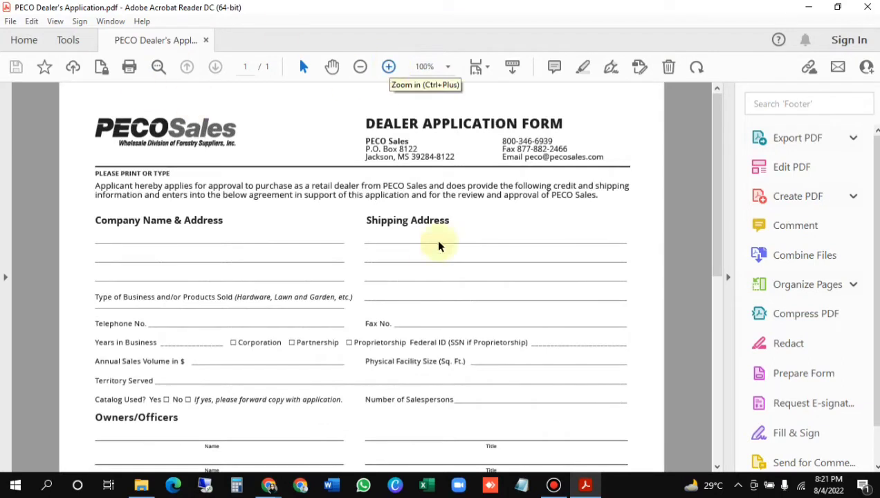
key("ctrl+plus")
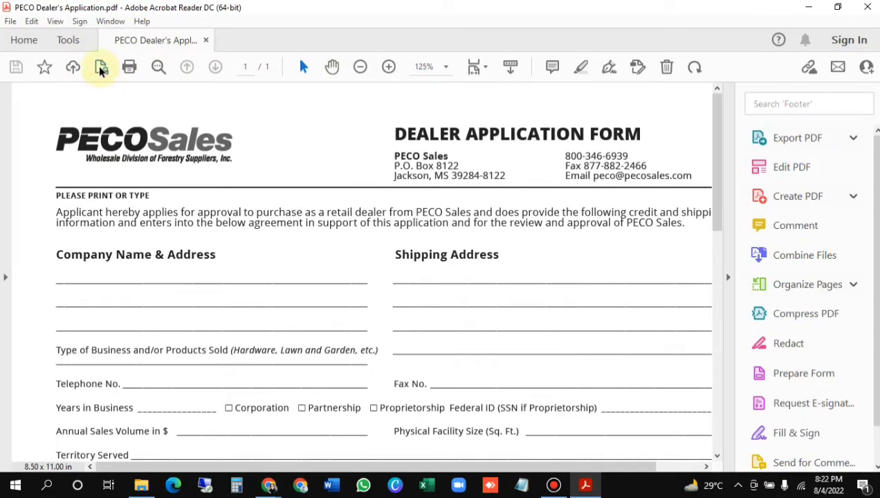
Step: Try to use the Protect feature on the open PDF and dismiss the trial offer
left_click(100, 68)
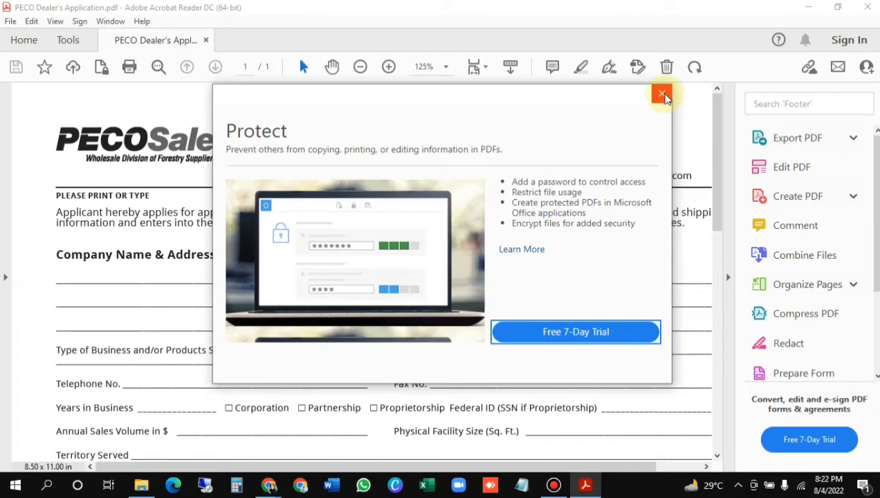
left_click(663, 94)
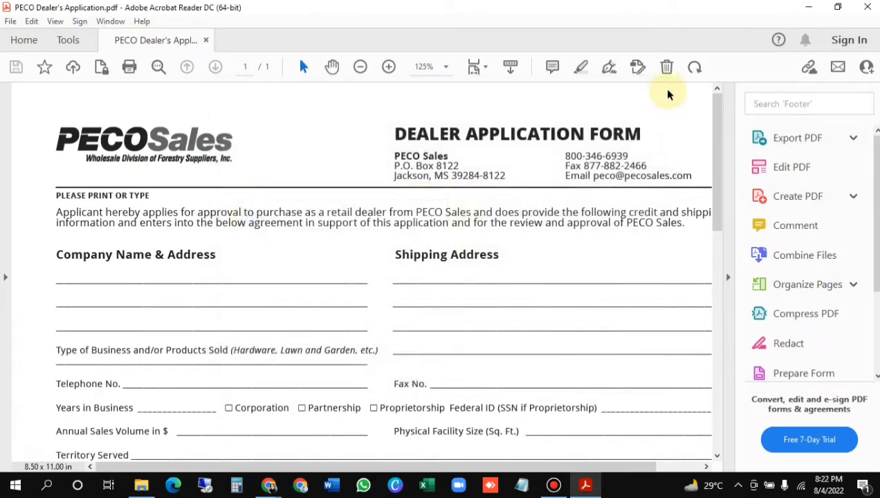
Step: Return to the Example files folder and open the PECO Dealer's Application PDF with Word, without changing the default app
left_click(809, 7)
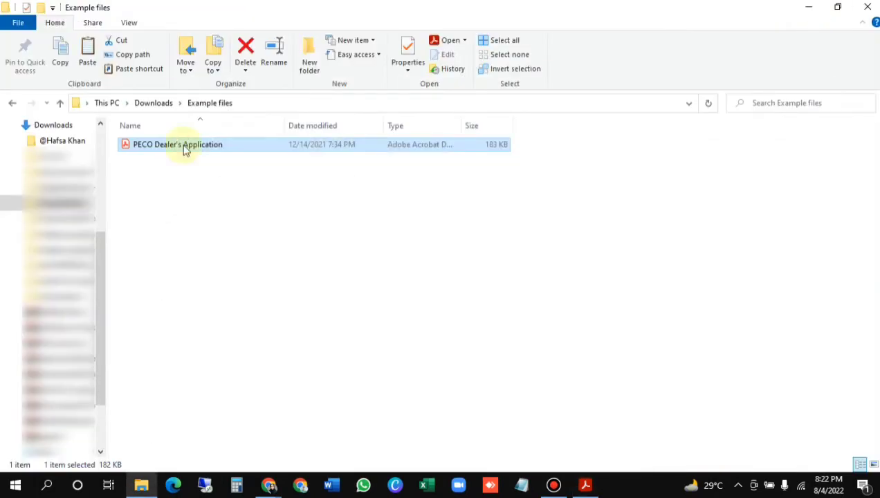
left_click(183, 145)
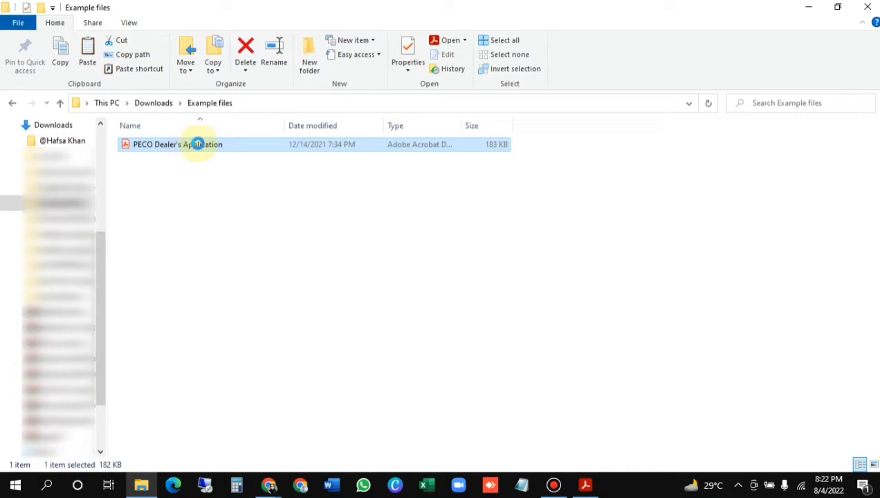
right_click(187, 144)
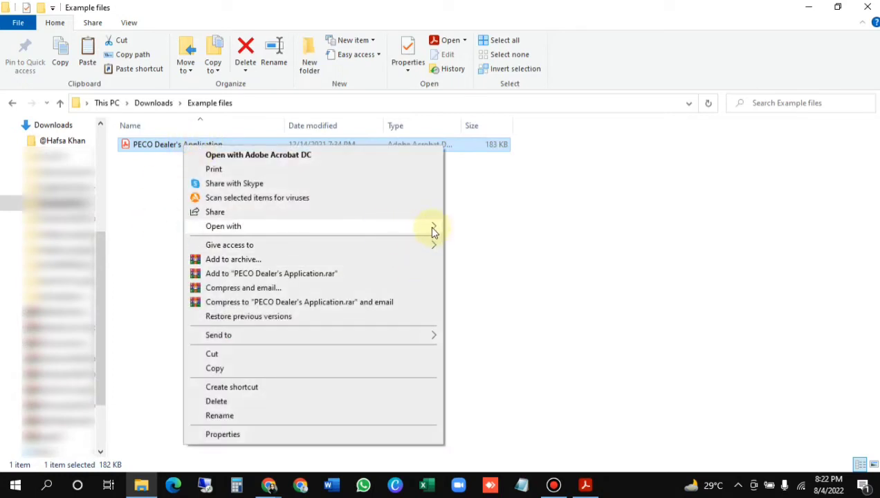
mouse_move(434, 227)
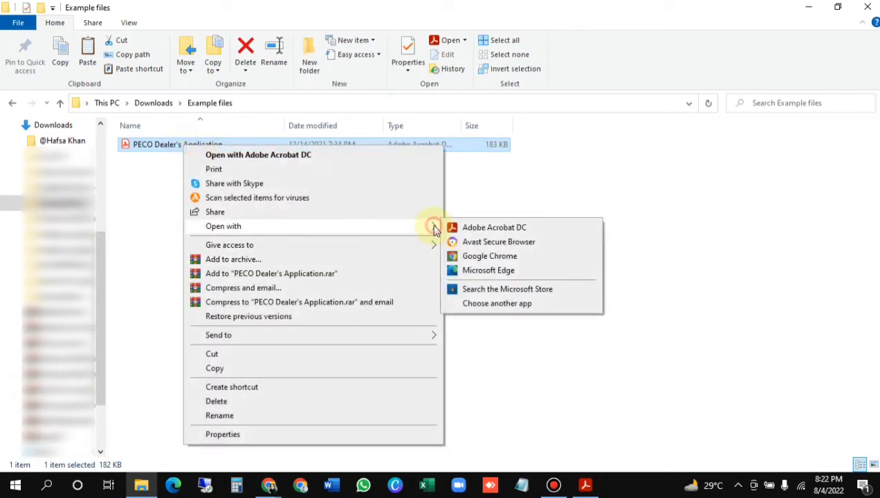
left_click(504, 304)
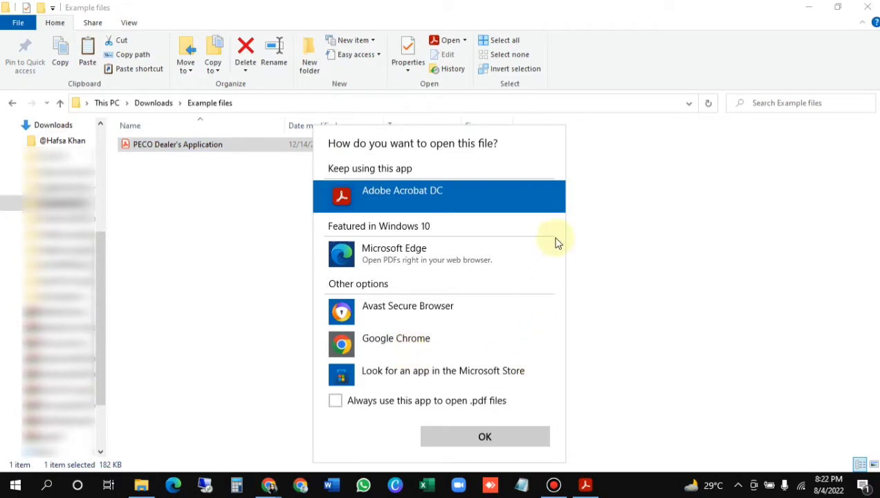
left_click(560, 276)
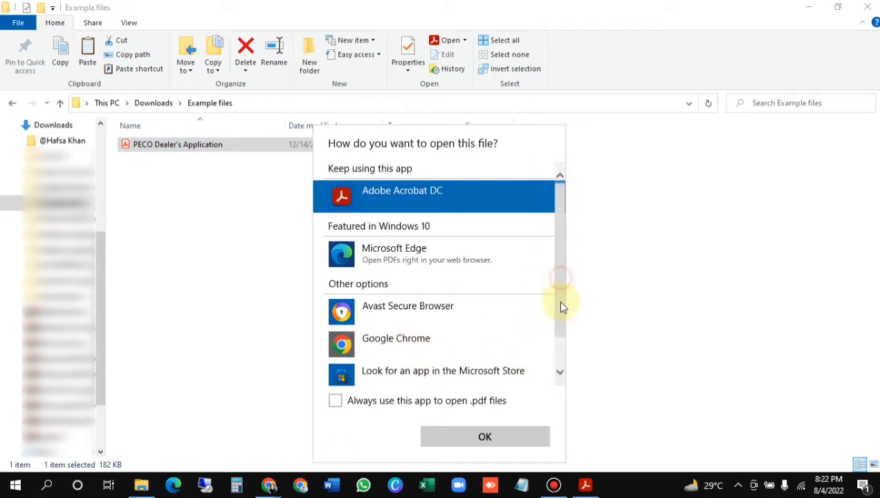
left_click(562, 368)
left_click(640, 272)
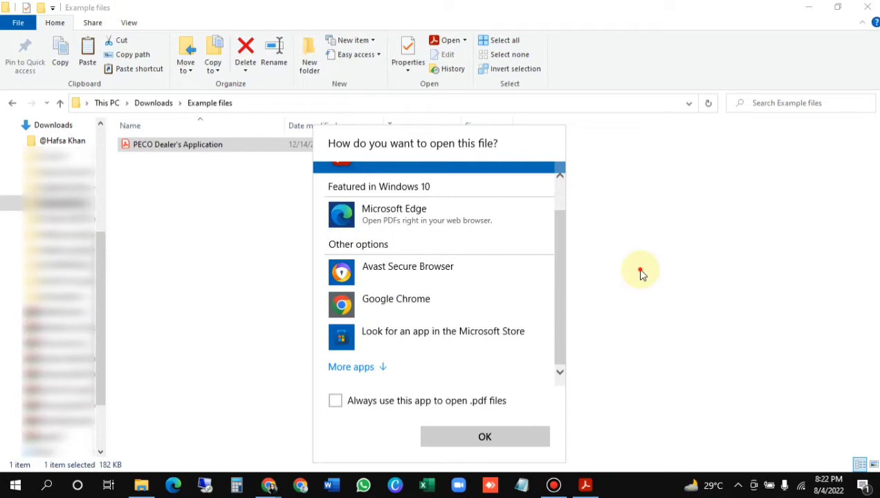
scroll(560, 240, "up", 1)
scroll(408, 287, "down", 5)
left_click(401, 300)
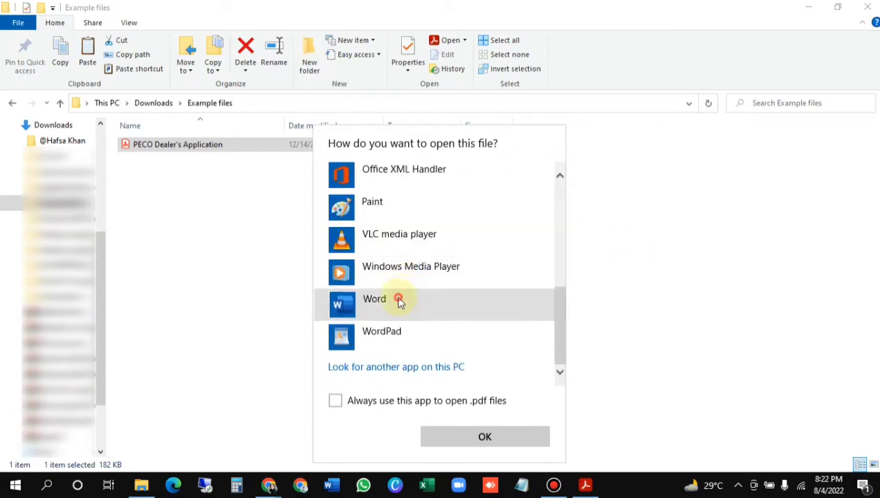
left_click(360, 303)
left_click(485, 439)
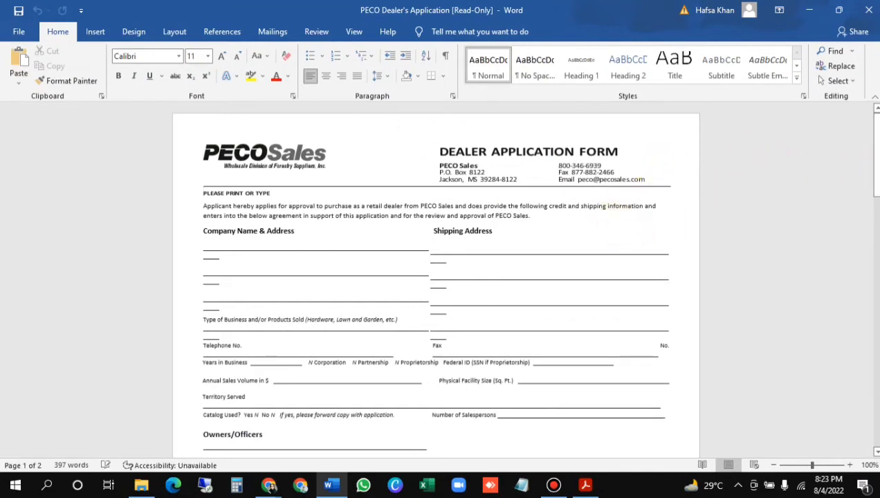
Step: Dismiss the notice bar above the converted document in Word
left_click(586, 486)
left_click(586, 486)
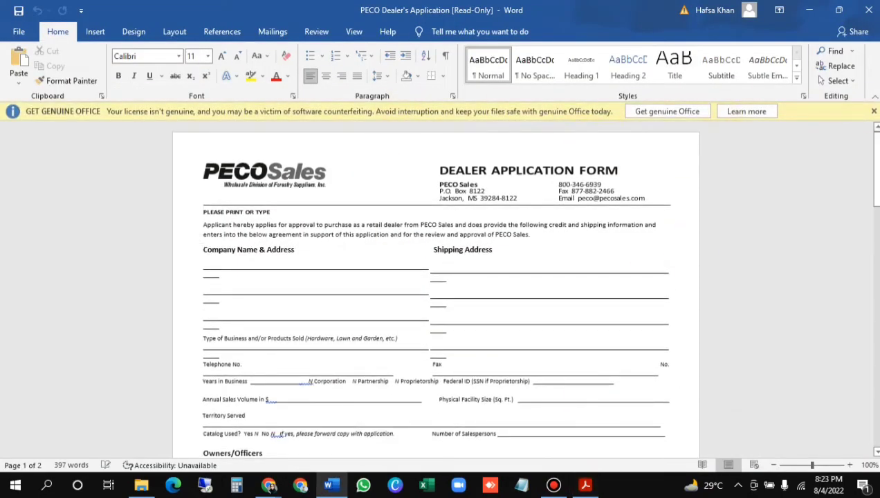
left_click(873, 111)
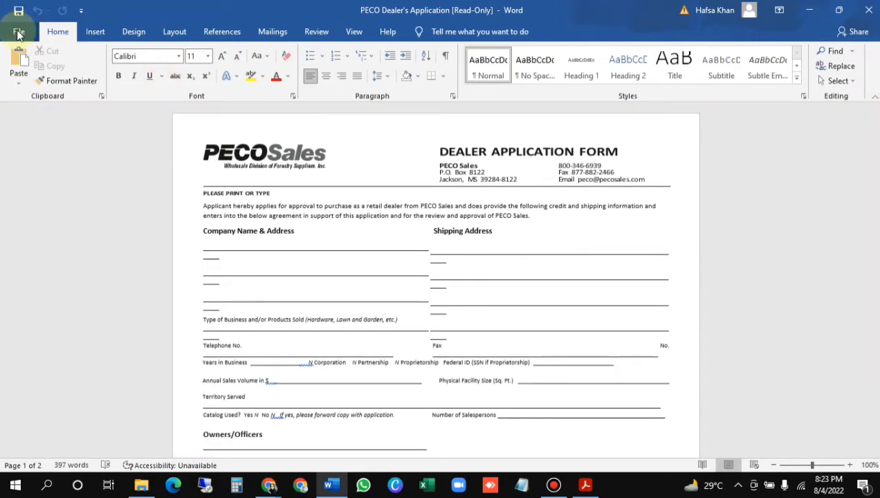
Step: Start saving a copy of the document to the Desktop with PDF as the file type
left_click(19, 32)
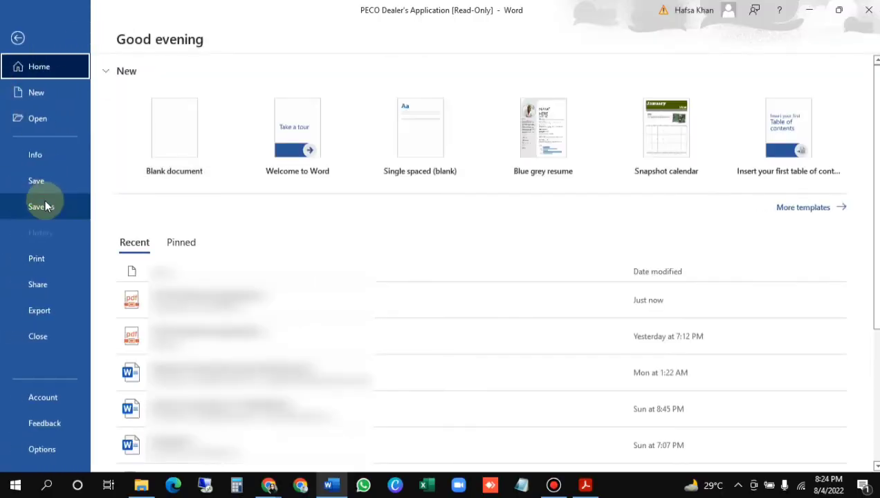
left_click(44, 205)
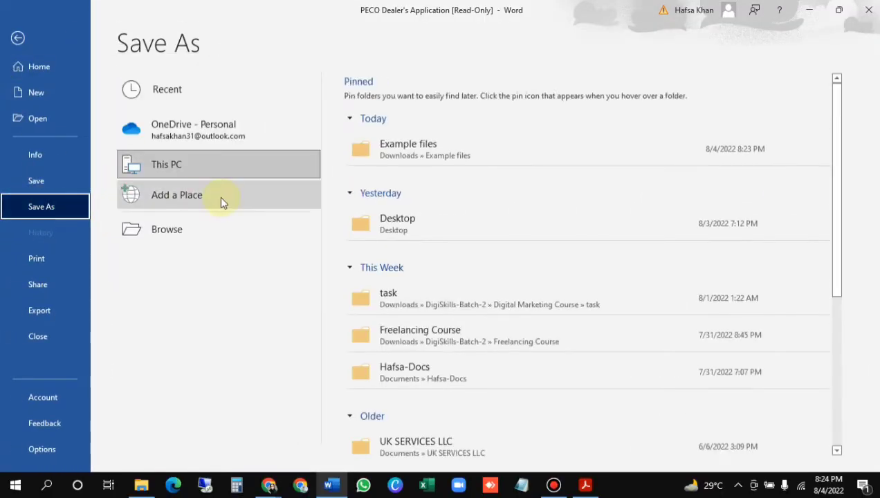
left_click(424, 218)
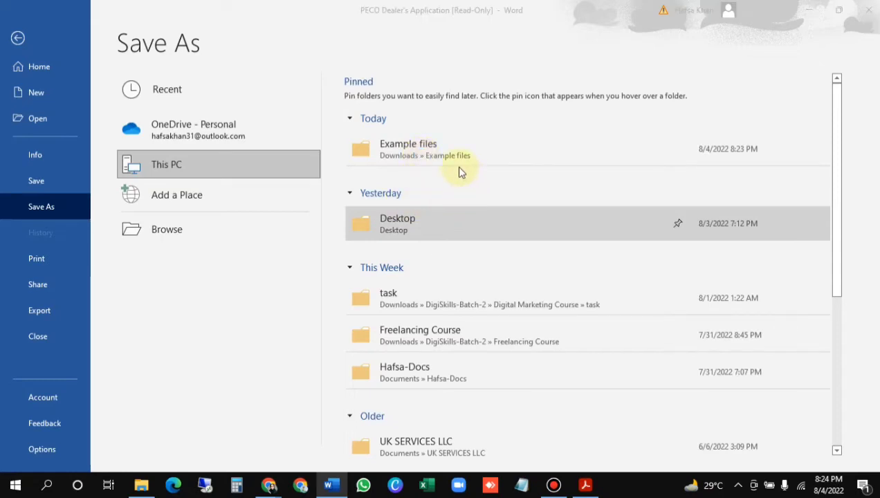
left_click(662, 219)
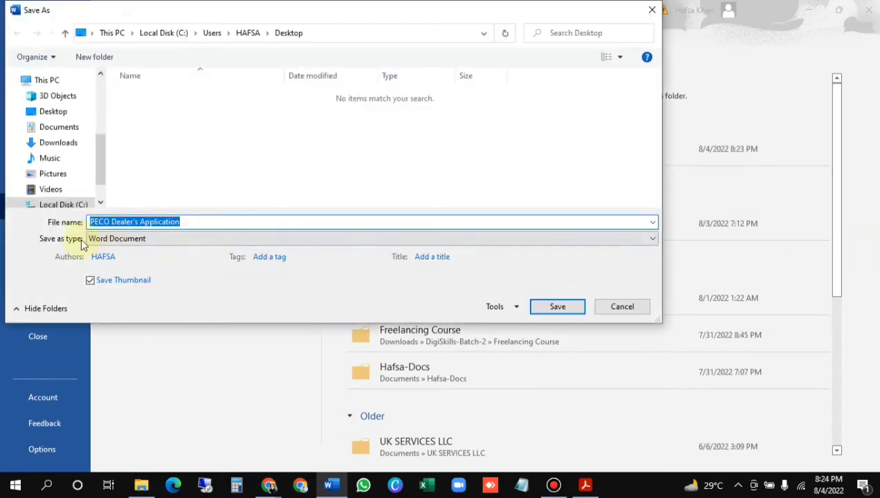
left_click(178, 239)
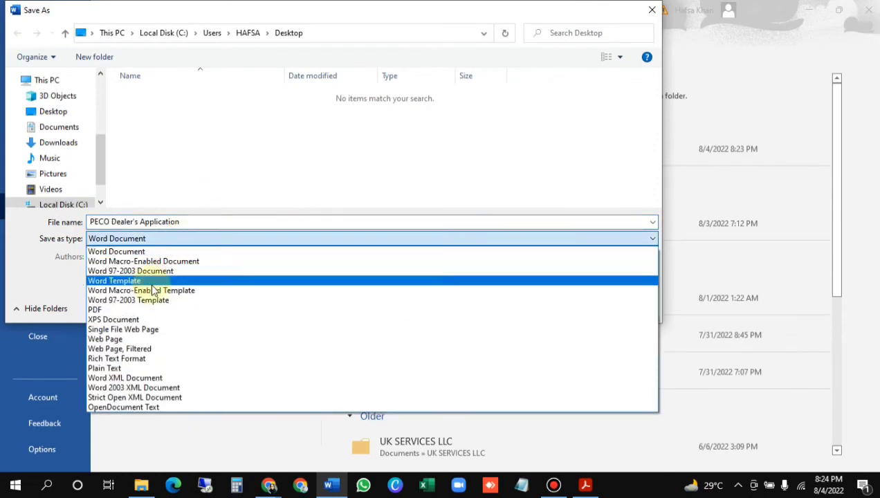
left_click(111, 309)
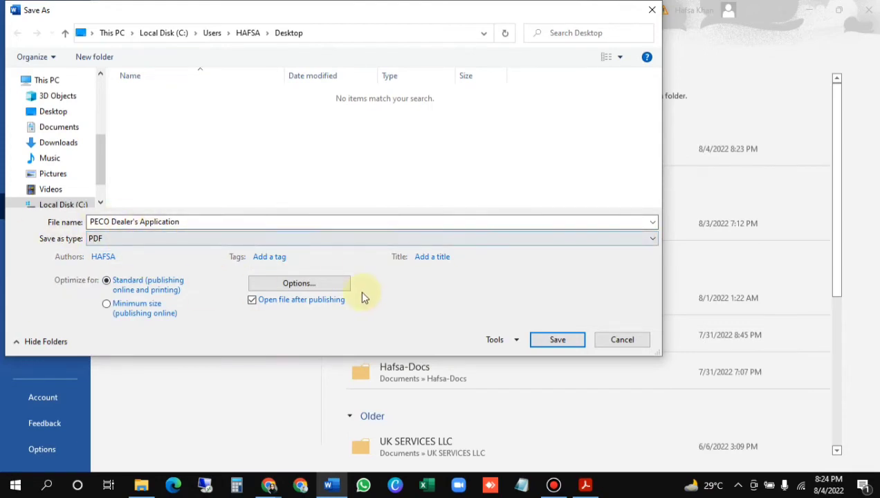
Step: Enable encrypting the document with a password in the PDF export options
left_click(319, 283)
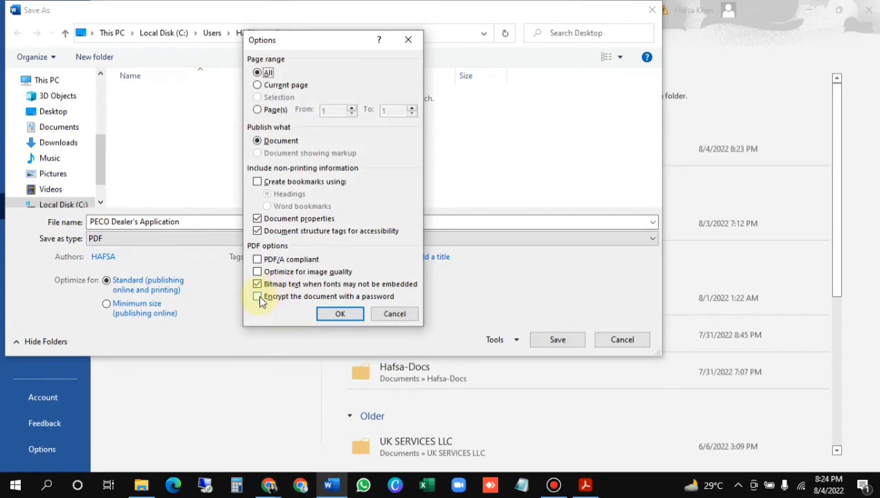
left_click(257, 297)
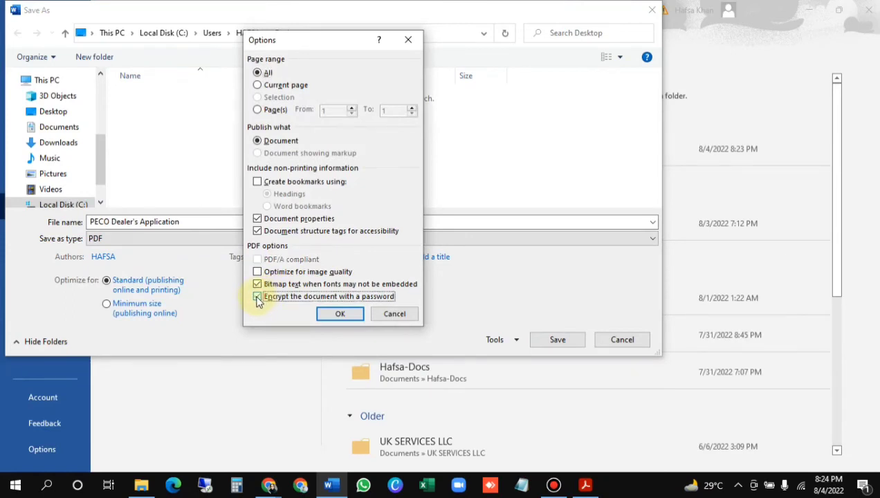
left_click(333, 314)
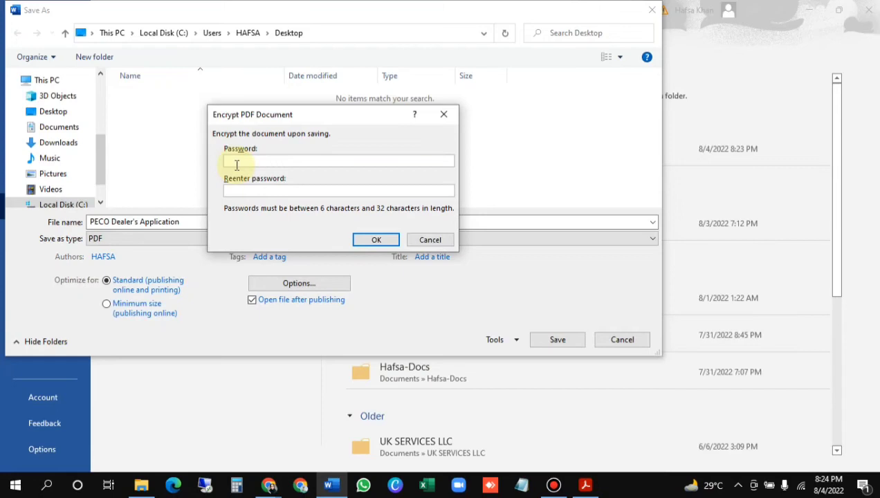
Step: Enter and re-enter the PDF encryption password, save the file to the Desktop and return to the document
type("**")
left_click(231, 192)
type("**")
left_click(385, 243)
left_click(558, 343)
left_click(556, 339)
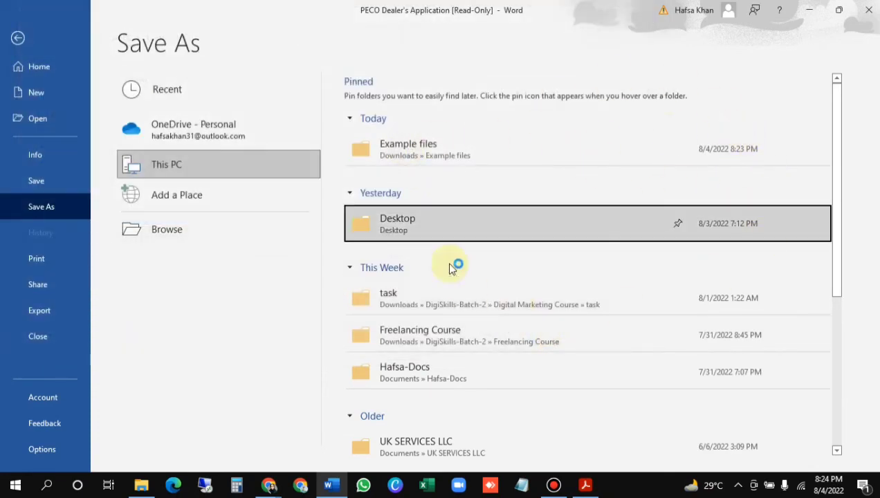
left_click(500, 227)
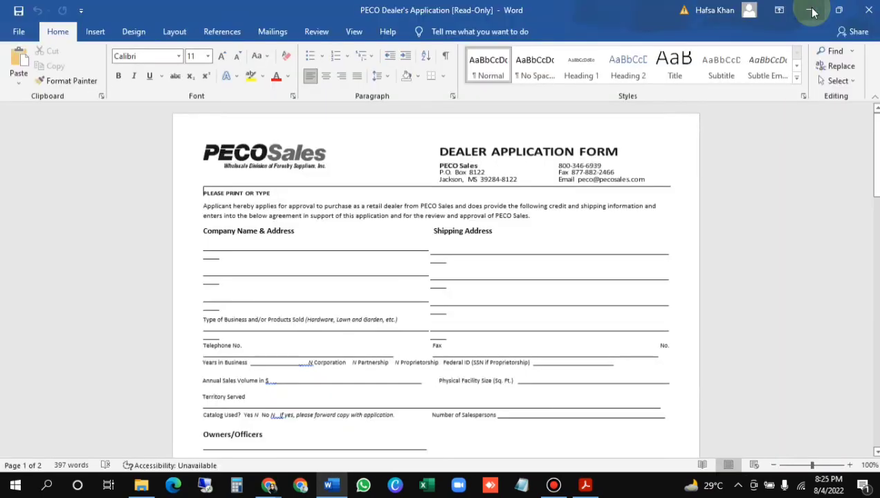
Step: Open the protected PECO Dealer's Application PDF from the Desktop by entering its document open password
left_click(812, 12)
left_click(807, 8)
double_click(231, 81)
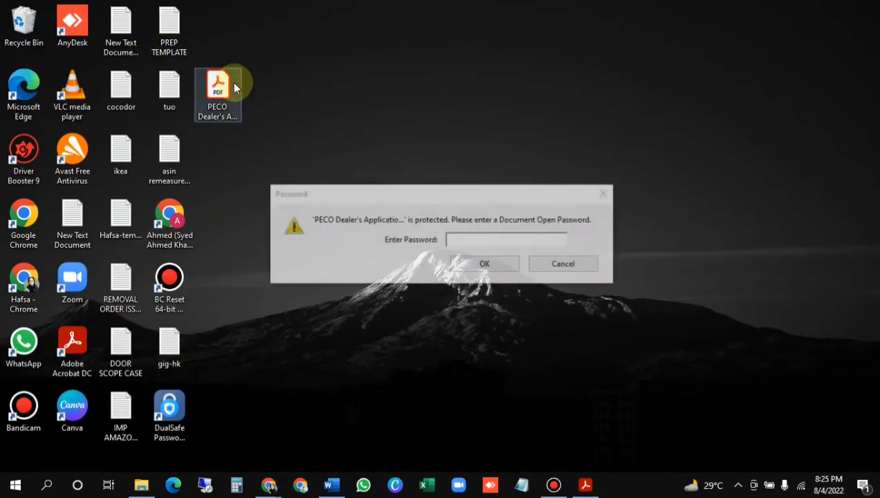
left_click(606, 195)
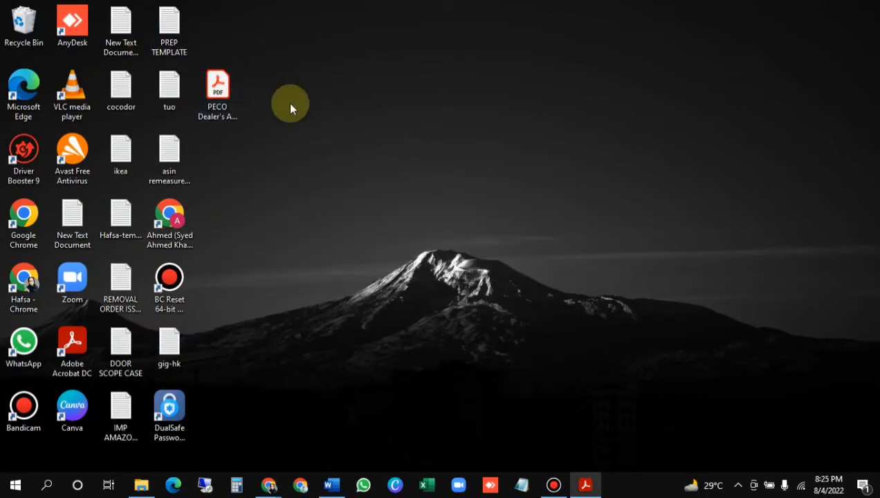
double_click(219, 90)
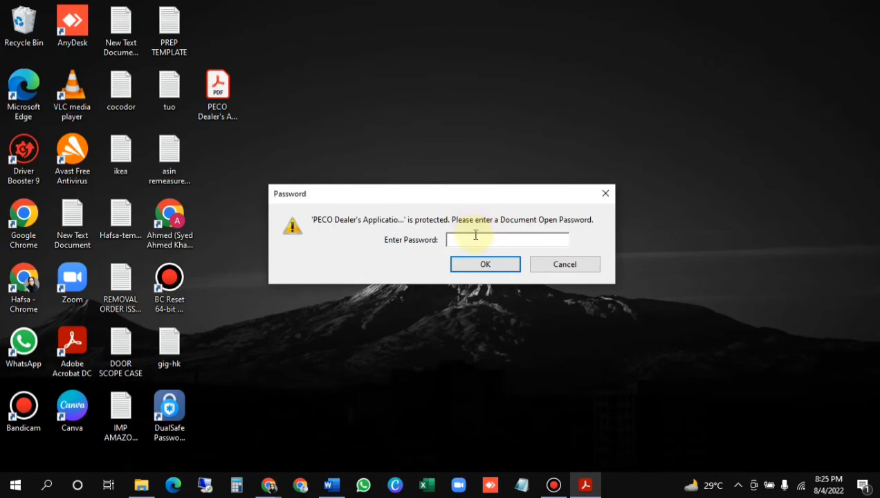
left_click(456, 236)
type("**")
left_click(477, 265)
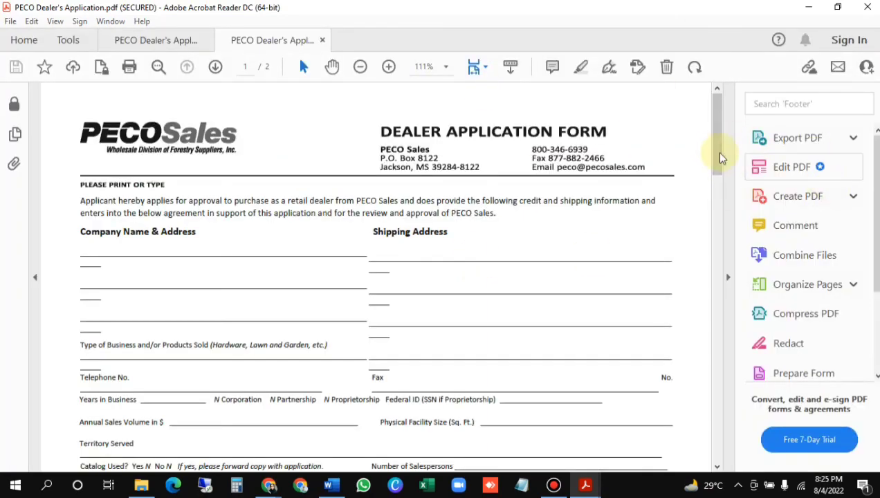
Step: Look through the pages of the protected PDF and compare it with the original one
left_click_drag(717, 157, 717, 400)
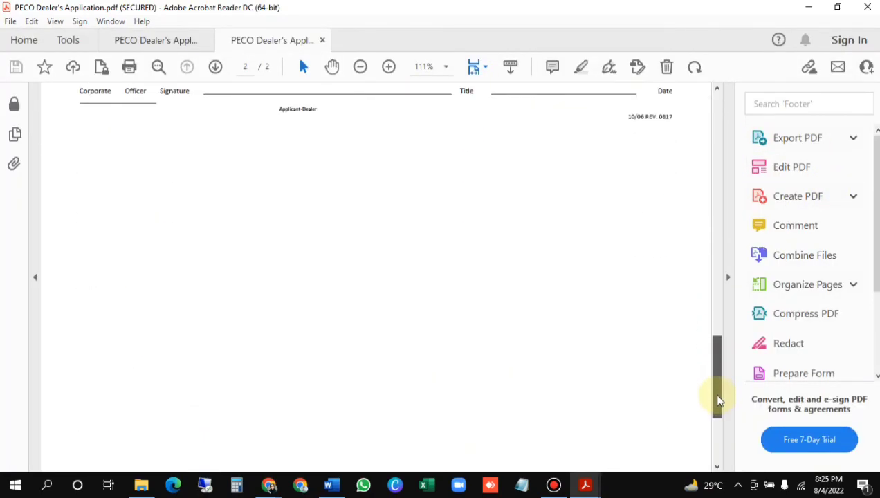
left_click(156, 44)
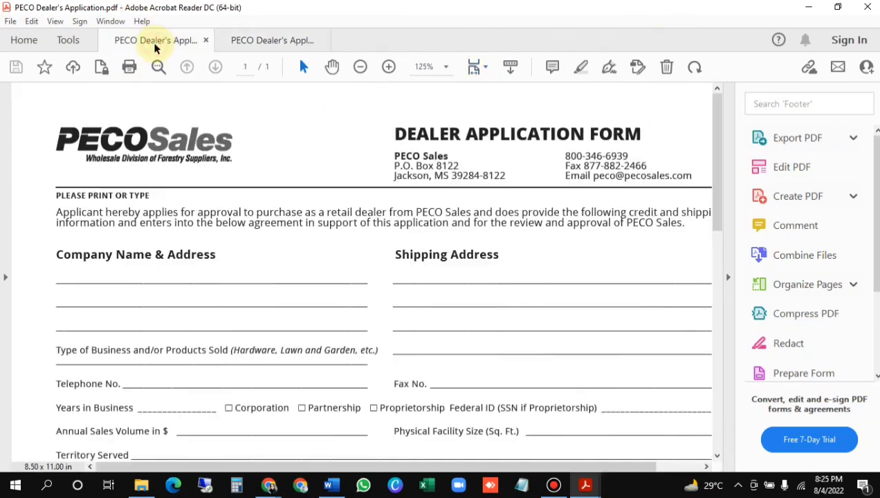
left_click(258, 40)
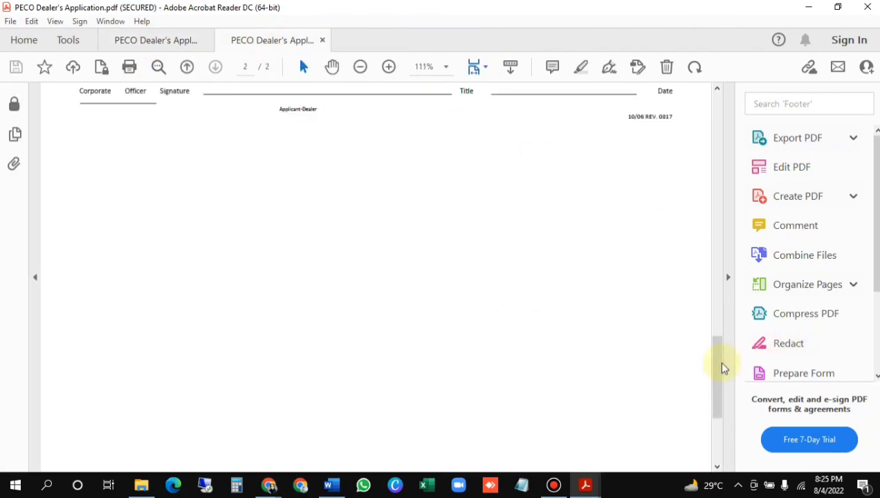
left_click_drag(721, 368, 737, 124)
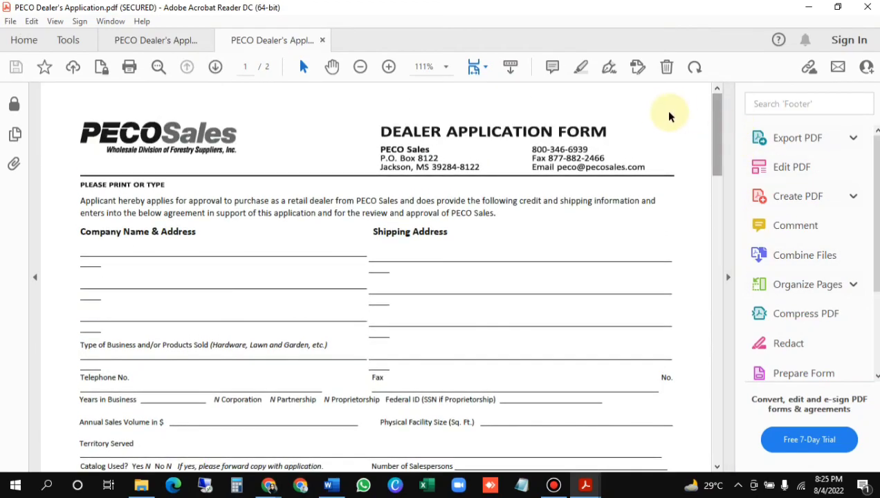